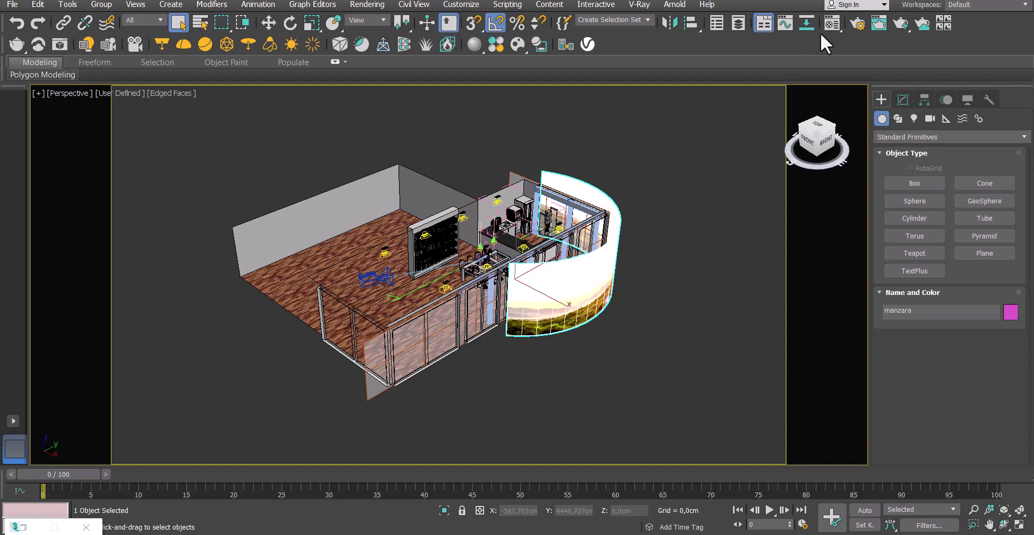
# Step: Open the Material Editor and show the parameters of the manzara VRayLightMtl material
pyautogui.click(834, 25)
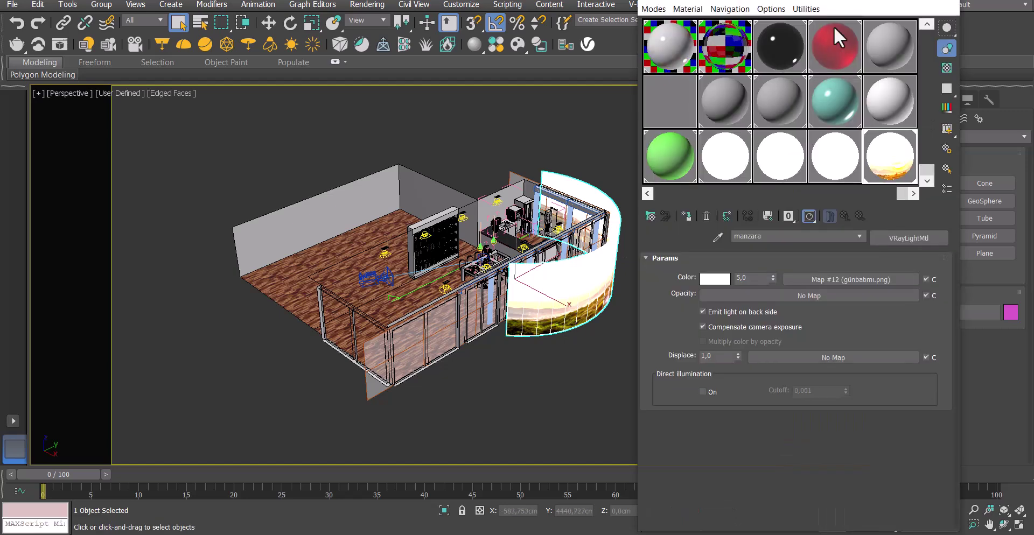
pyautogui.click(891, 164)
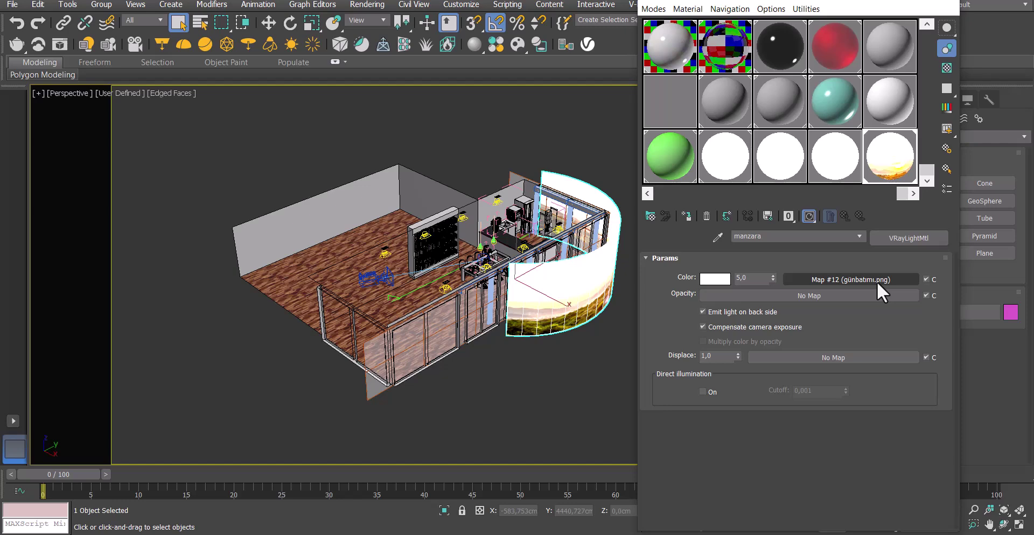
# Step: Switch to Chrome and search Google Images for "sunset and ground"
pyautogui.hotkey('alt', 'Tab')
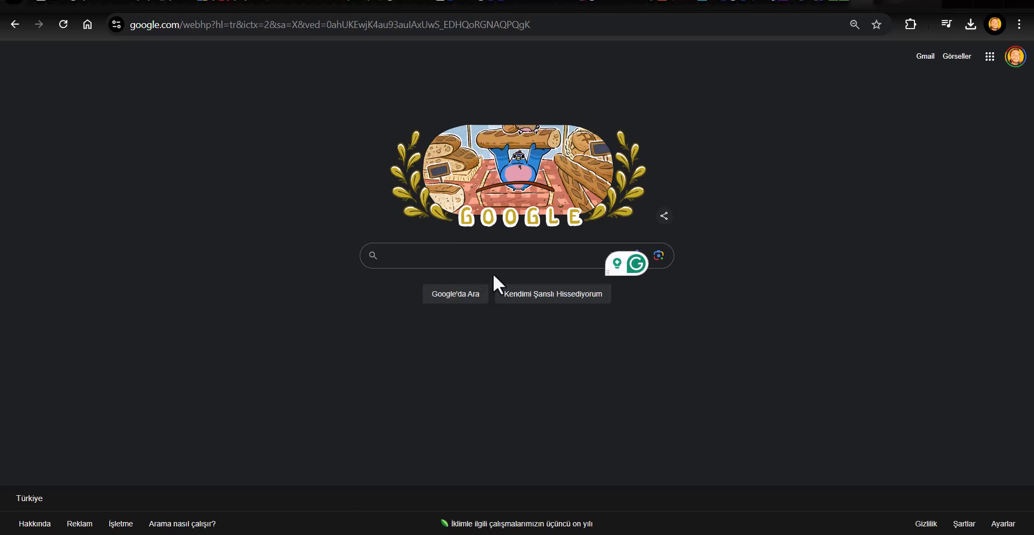
pyautogui.write('sunse')
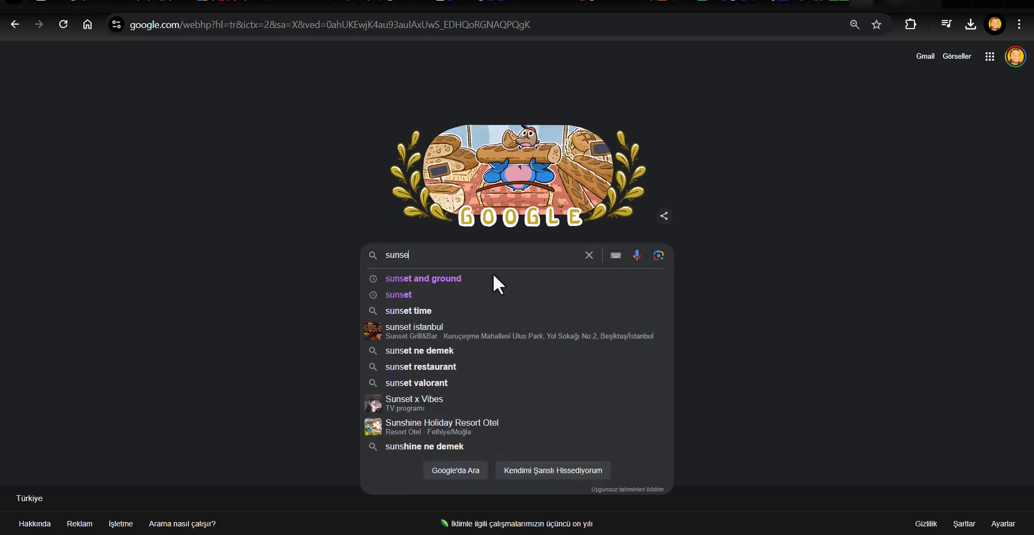
pyautogui.click(448, 279)
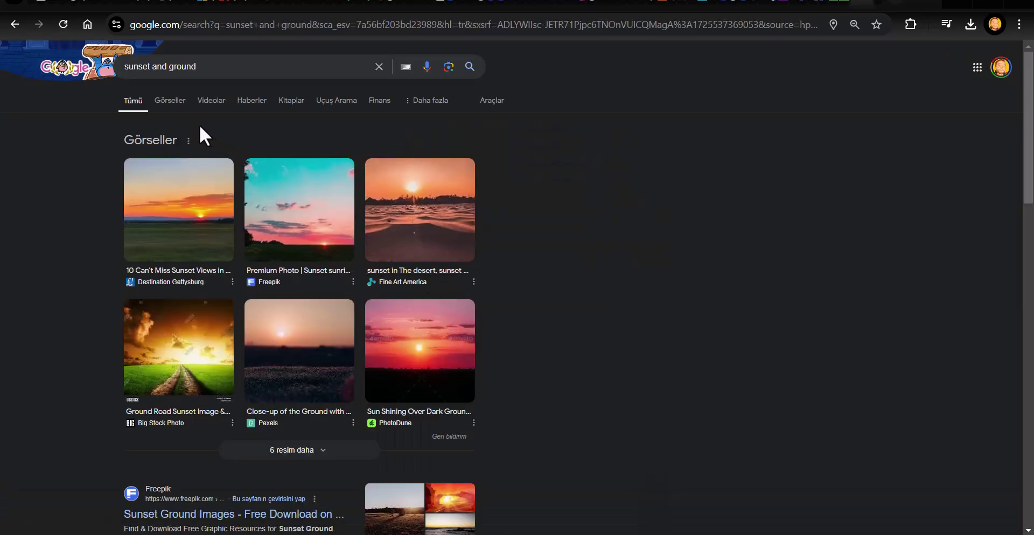
pyautogui.click(169, 103)
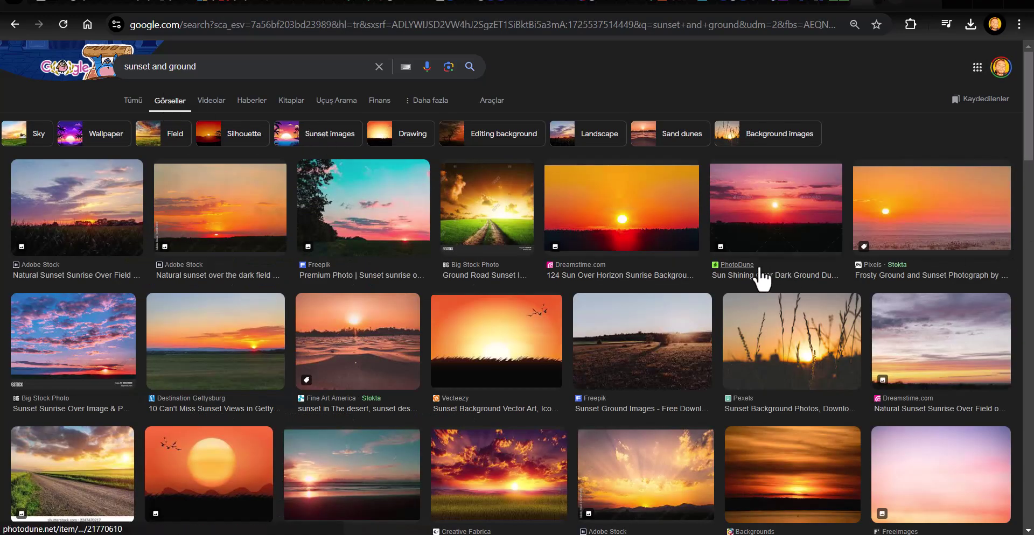
# Step: Preview and close the Big Stock Photo sunset picture, and look through the image results for suitable sunset landscapes
pyautogui.click(103, 350)
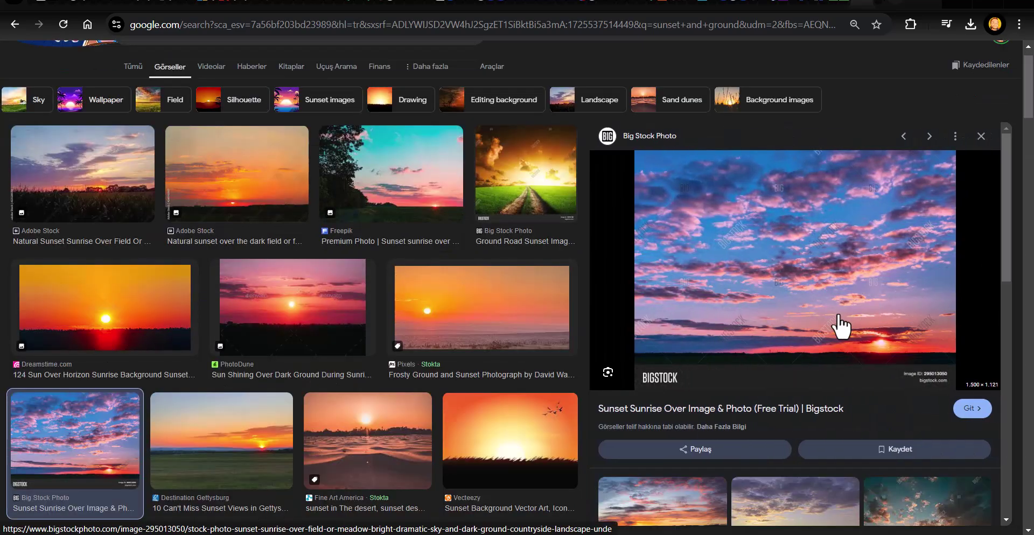
pyautogui.click(981, 136)
pyautogui.scroll(-1, 953, 284)
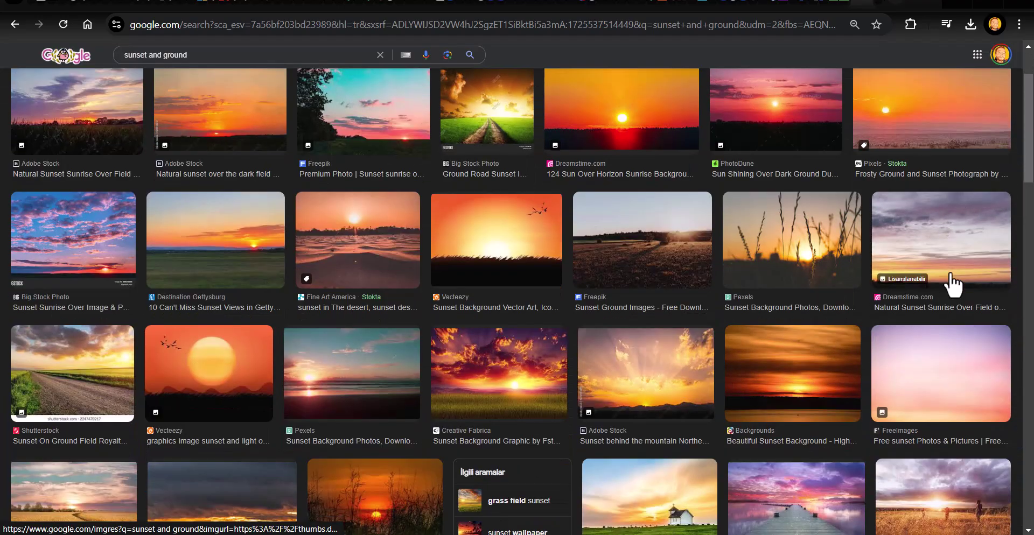
pyautogui.scroll(-2, 956, 288)
pyautogui.scroll(-2, 987, 298)
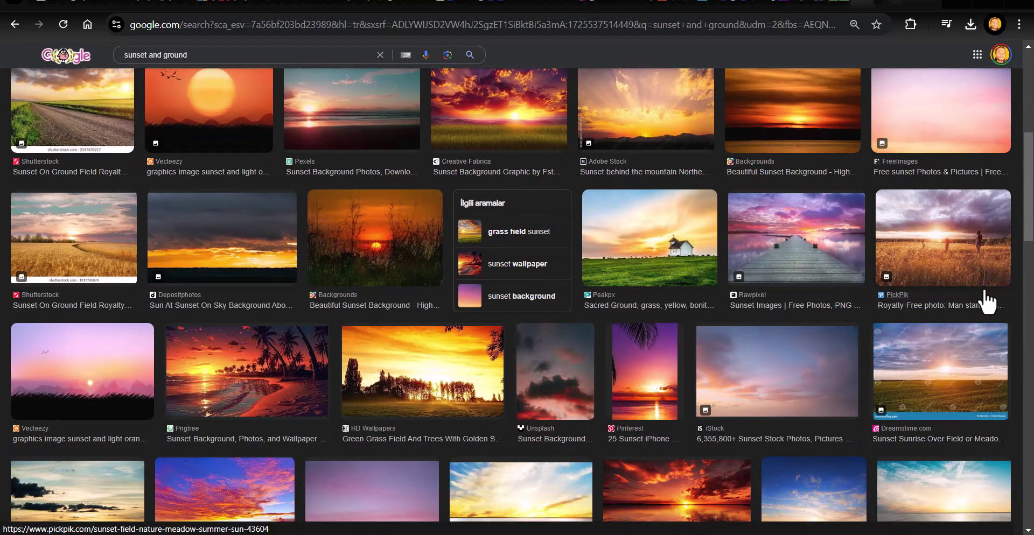
pyautogui.scroll(-2, 987, 301)
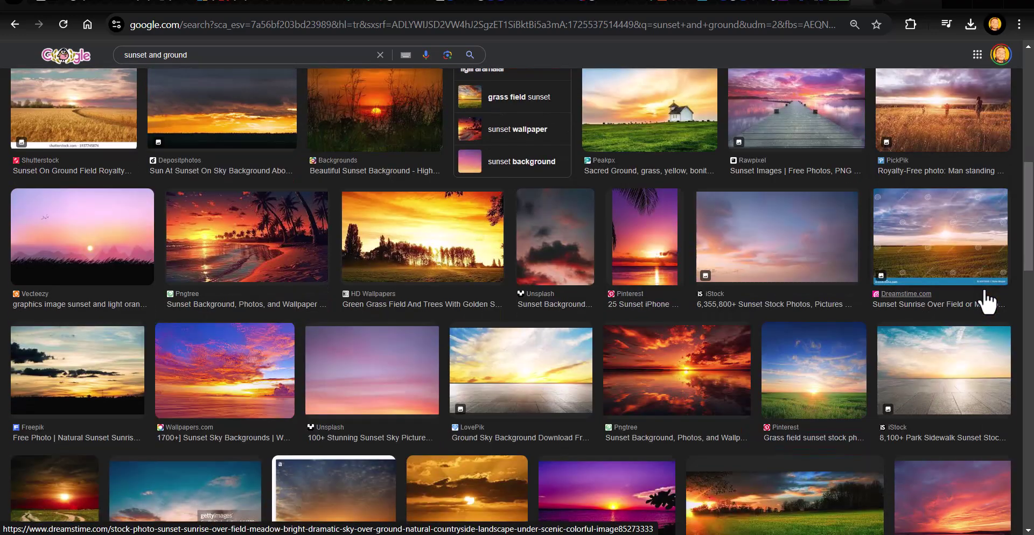
pyautogui.scroll(-4, 986, 302)
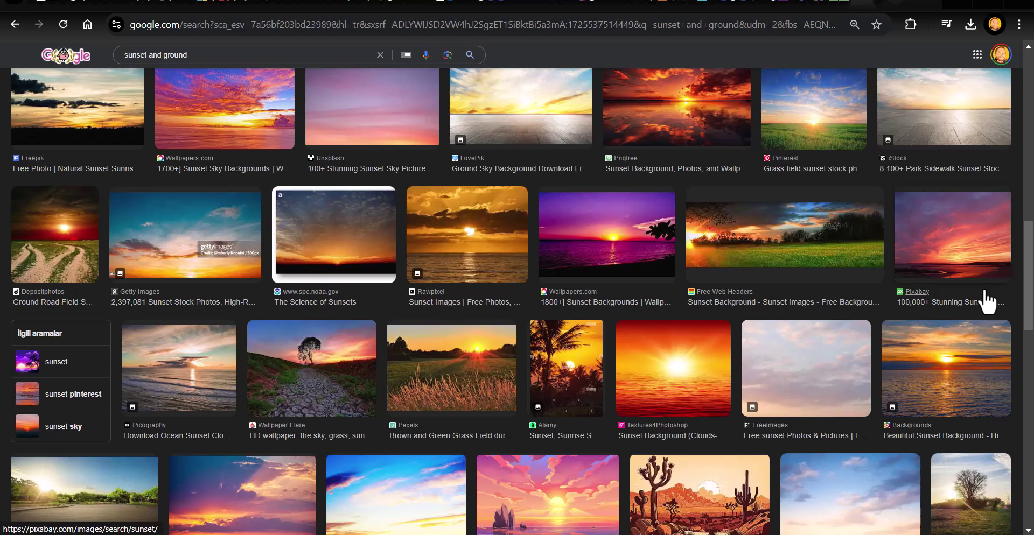
pyautogui.scroll(-2, 987, 301)
pyautogui.scroll(-2, 986, 302)
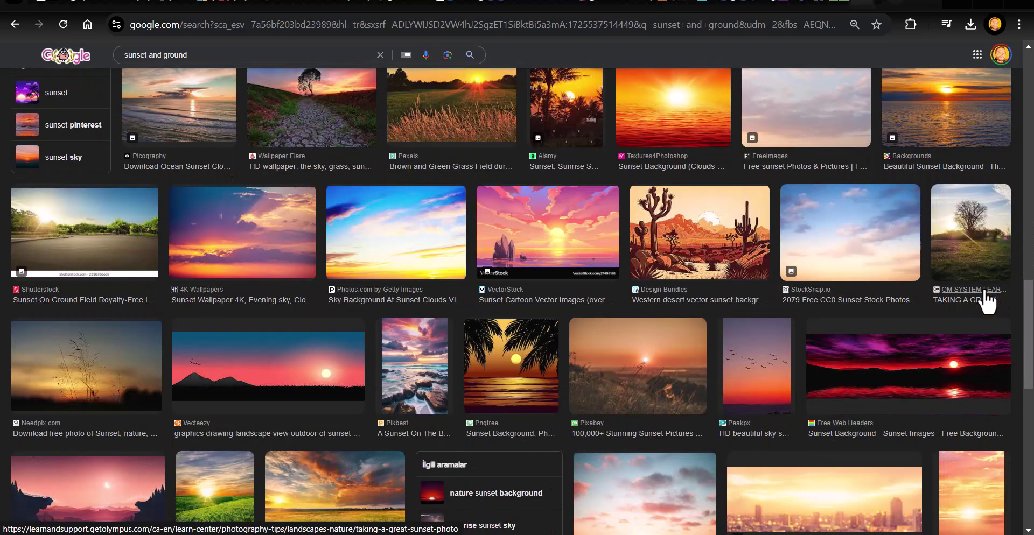
pyautogui.scroll(4, 986, 302)
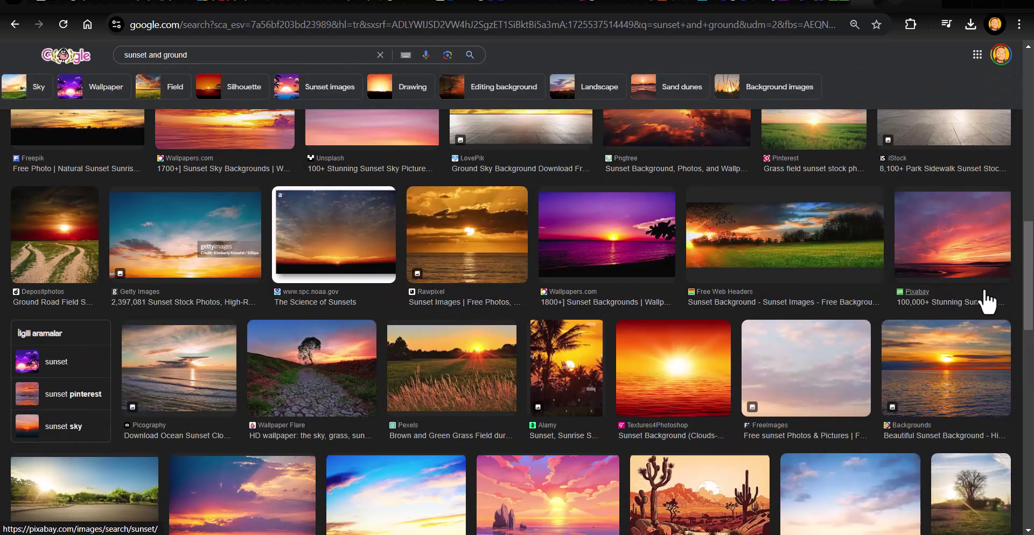
pyautogui.scroll(8, 986, 301)
pyautogui.scroll(3, 598, 280)
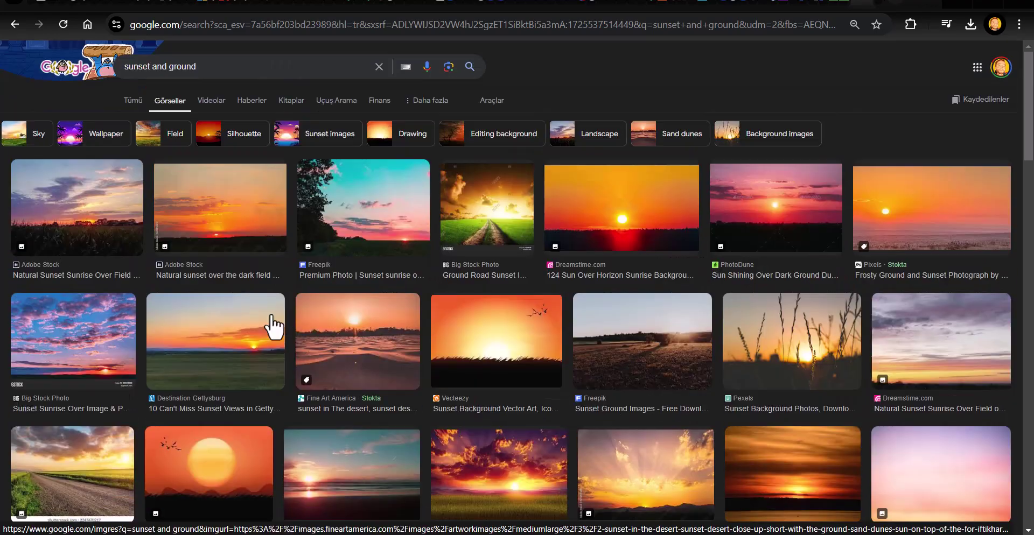
# Step: Preview the Big Stock Photo picture of pink clouds again and look over its related images
pyautogui.click(63, 357)
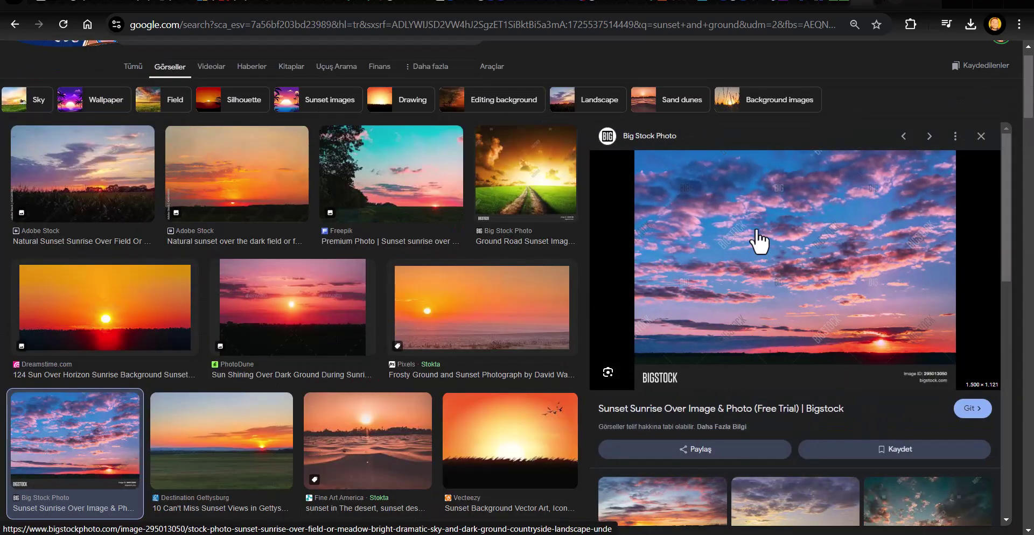
pyautogui.scroll(-3, 759, 242)
pyautogui.scroll(3, 748, 303)
pyautogui.scroll(-5, 753, 318)
pyautogui.scroll(-1, 753, 322)
pyautogui.scroll(6, 753, 318)
# Step: Check the file type offered for saving the Big Stock Photo picture, cancel the save and close its preview
pyautogui.rightClick(740, 204)
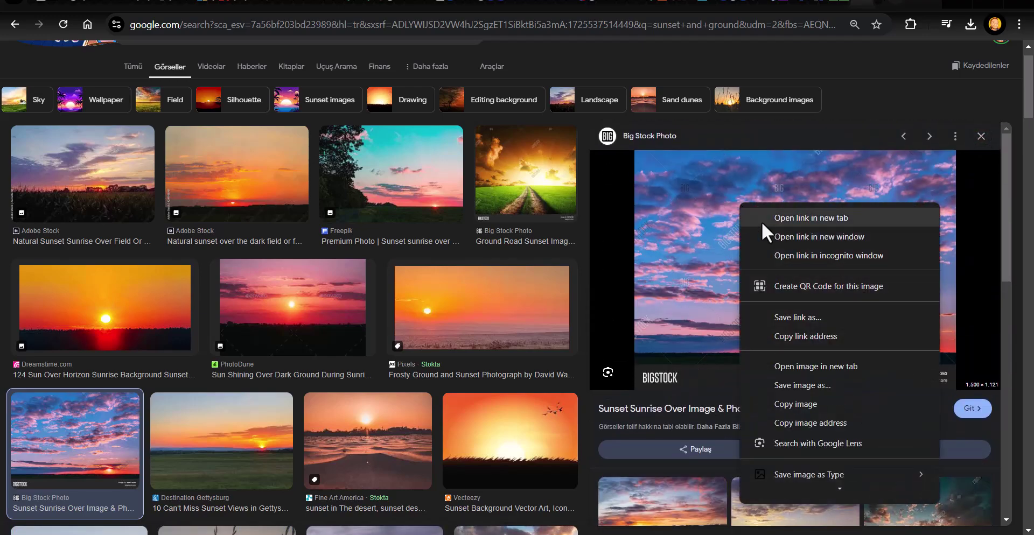
pyautogui.click(793, 384)
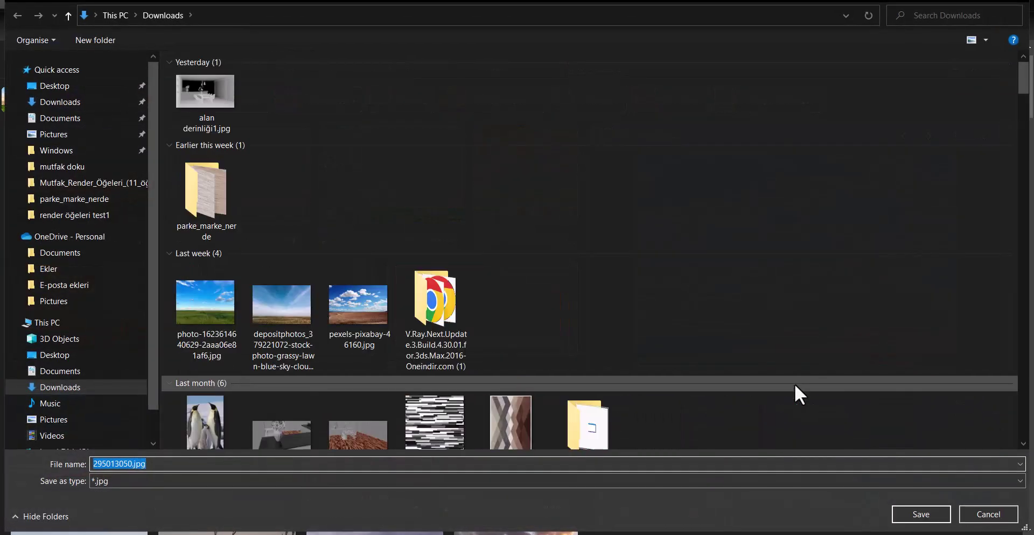
pyautogui.click(987, 516)
pyautogui.click(977, 125)
pyautogui.scroll(1, 711, 240)
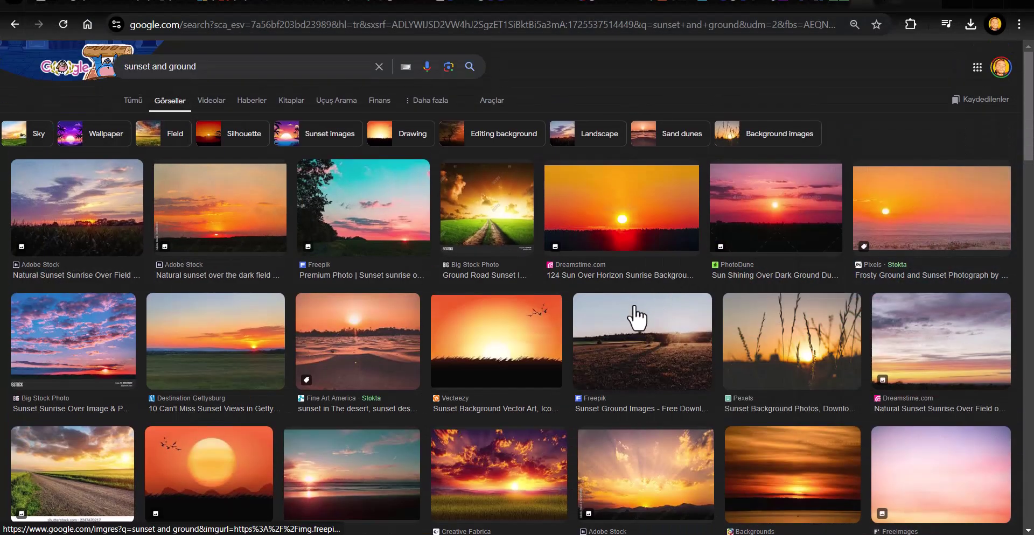
# Step: Preview the Freepik sunset picture with the turquoise sky, check the file type offered for saving it and cancel the save
pyautogui.click(353, 203)
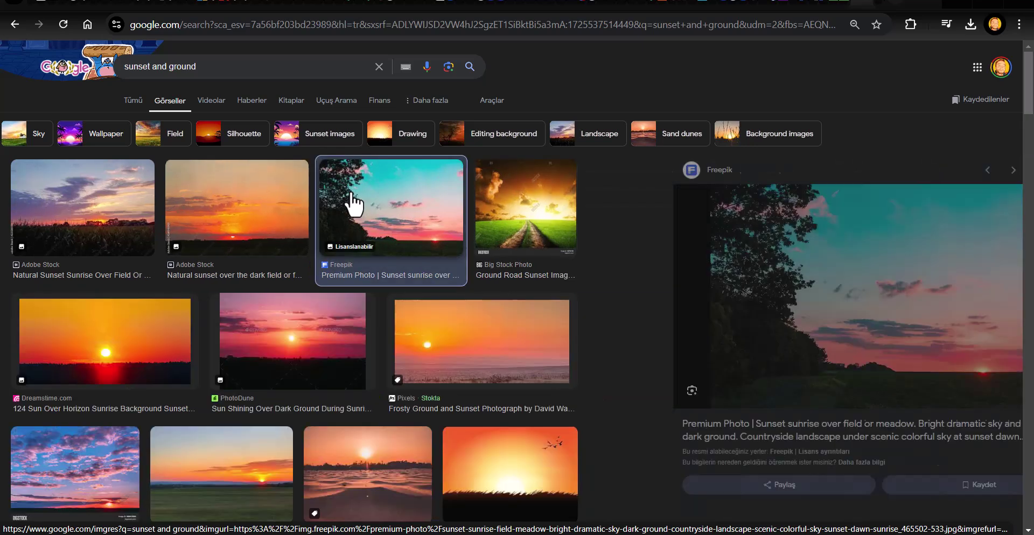
pyautogui.rightClick(779, 255)
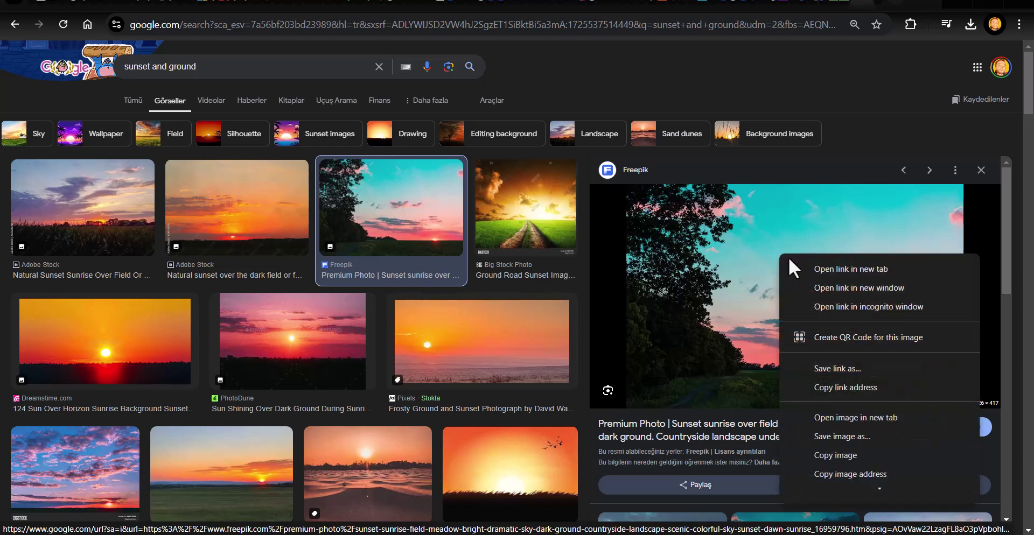
pyautogui.click(851, 437)
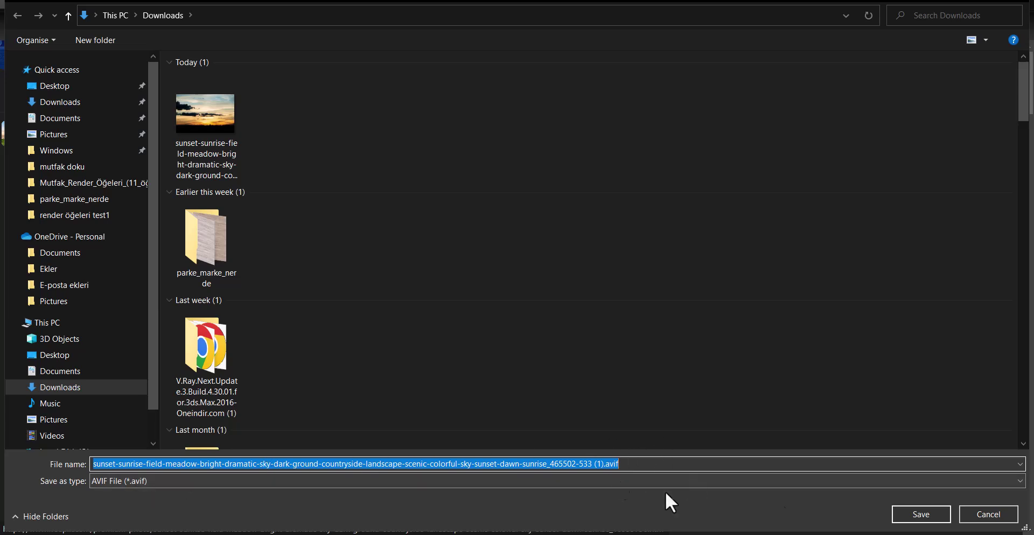
pyautogui.click(989, 515)
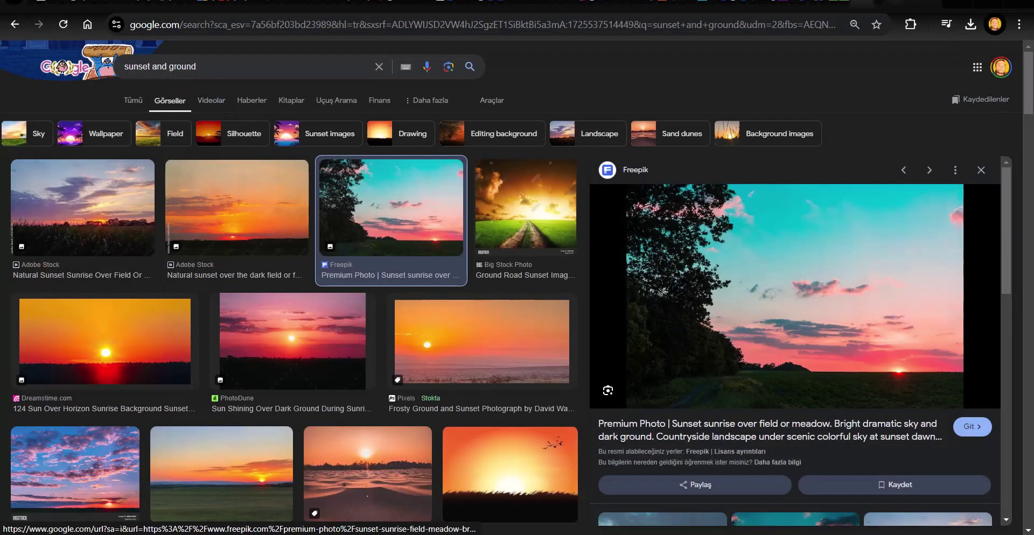
# Step: Check the item type of the sunset-sunrise-field-meadow image in the Downloads folder through its detailed file properties
pyautogui.moveTo(215, 529)
pyautogui.click(341, 452)
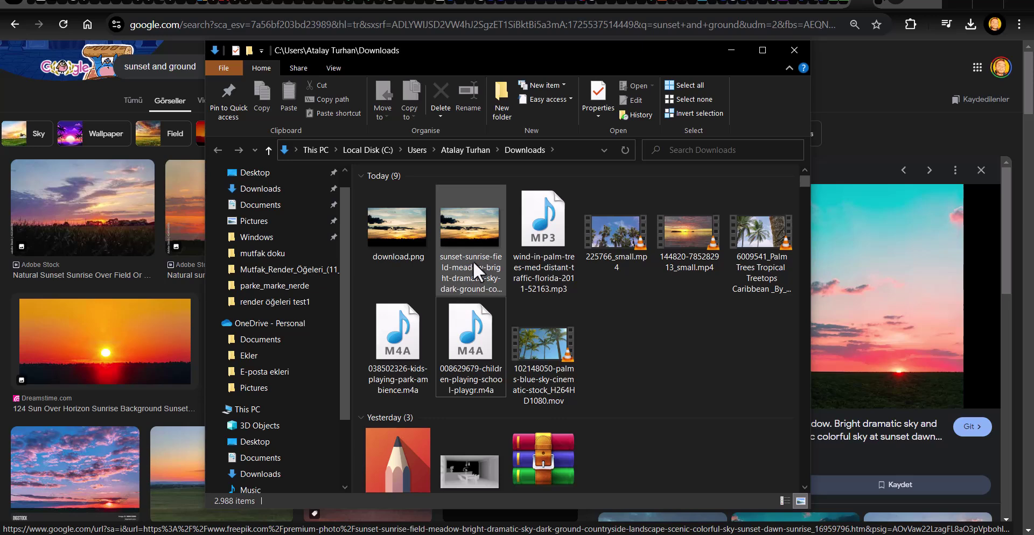
pyautogui.click(472, 257)
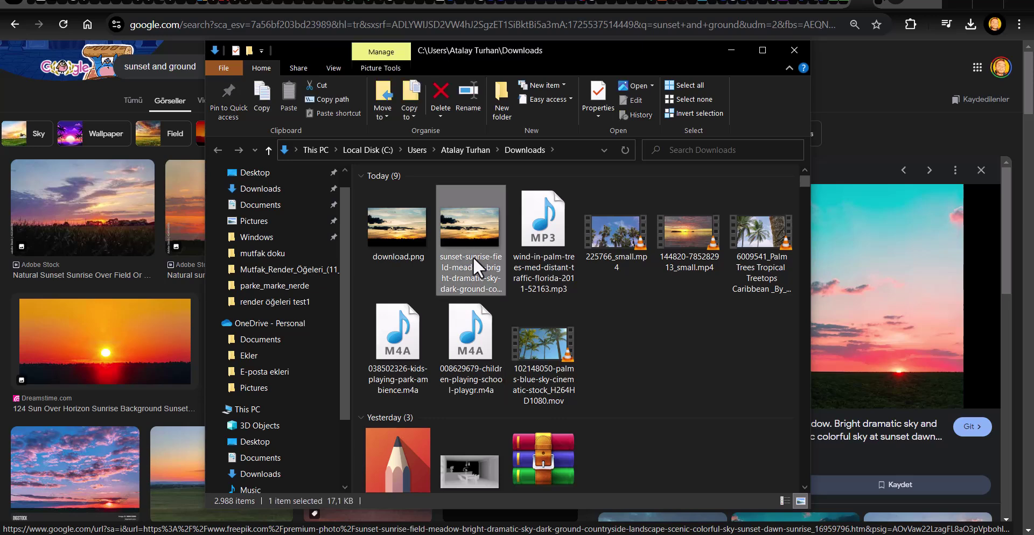
pyautogui.rightClick(473, 257)
pyautogui.click(377, 525)
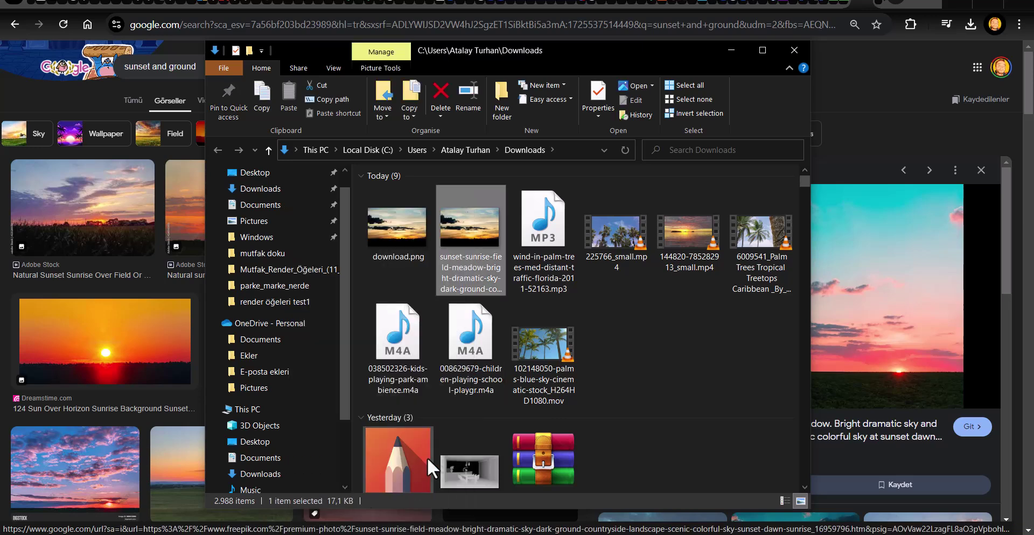
pyautogui.moveTo(667, 203); pyautogui.dragTo(709, 121)
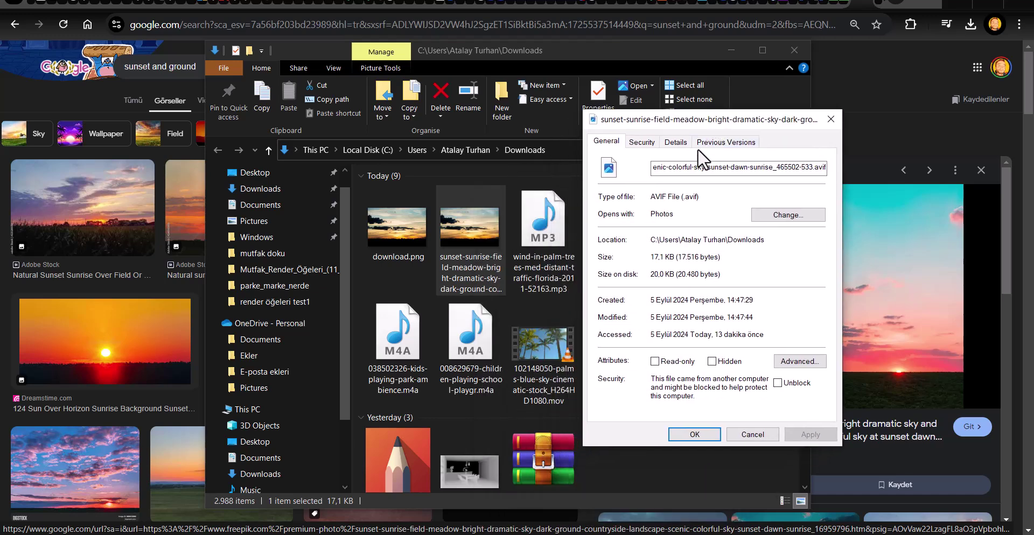
pyautogui.click(675, 142)
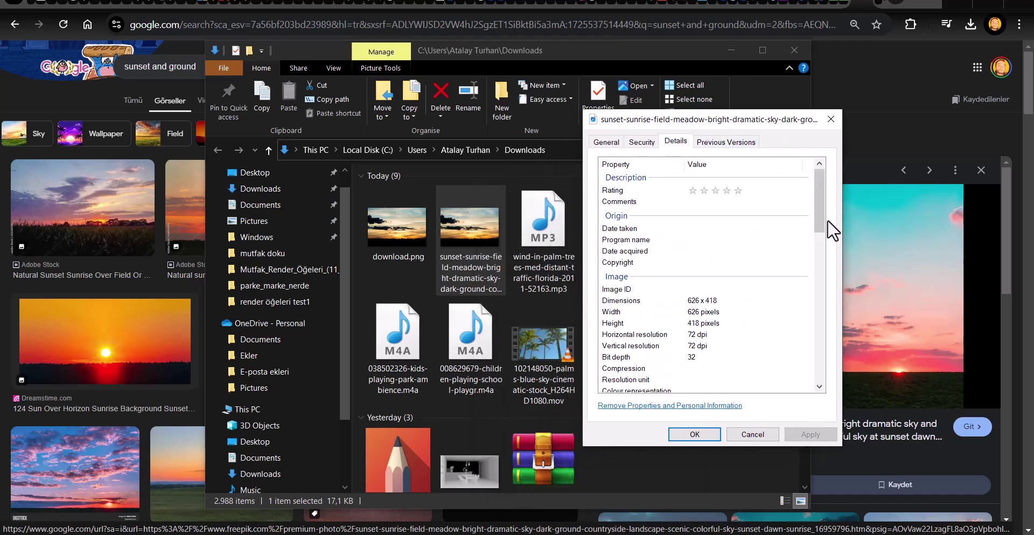
pyautogui.moveTo(818, 214); pyautogui.dragTo(811, 367)
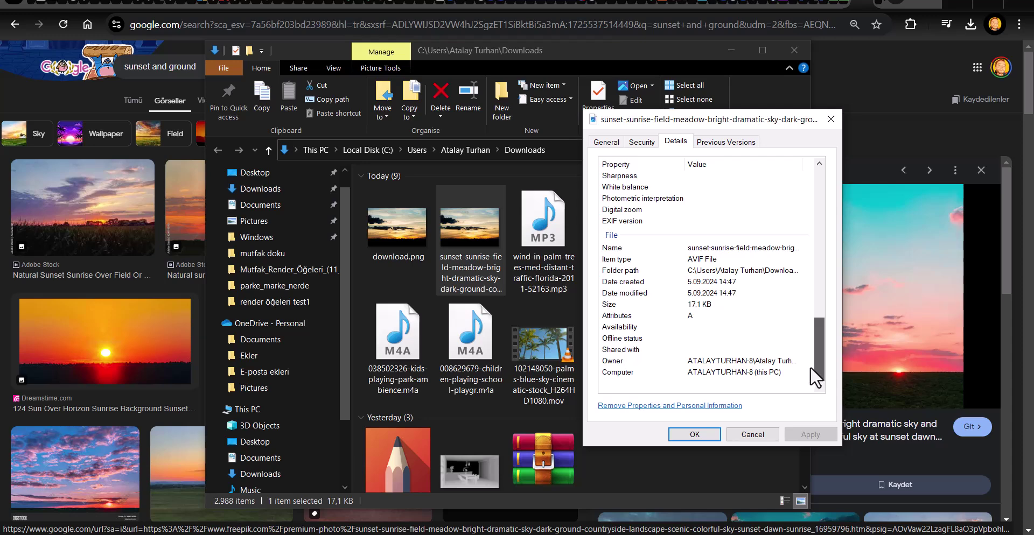
pyautogui.click(687, 260)
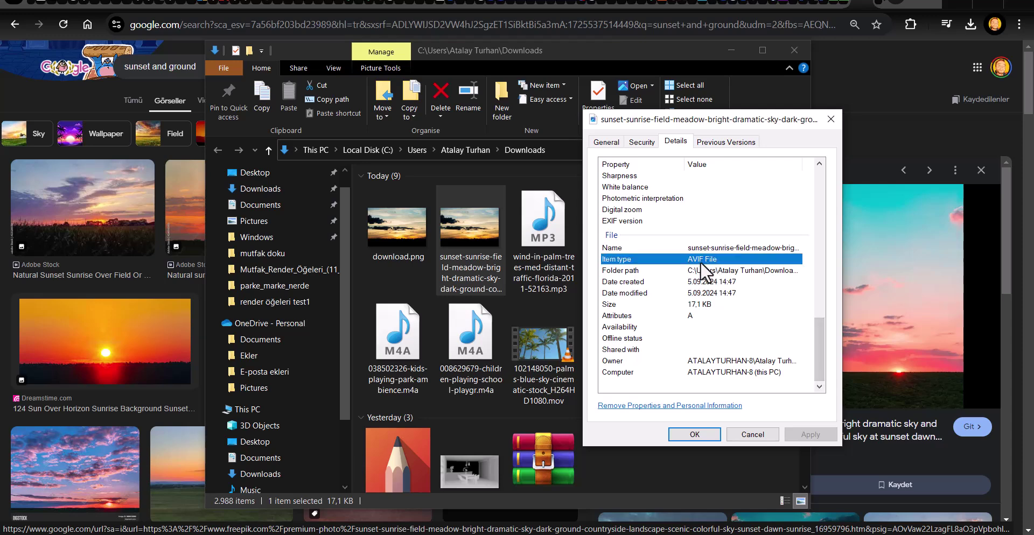
pyautogui.click(831, 119)
# Step: Check the file type of download.png in its properties, and close the Downloads folder
pyautogui.click(401, 230)
pyautogui.rightClick(401, 231)
pyautogui.click(258, 526)
pyautogui.moveTo(557, 212); pyautogui.dragTo(743, 128)
pyautogui.click(682, 151)
pyautogui.click(612, 152)
pyautogui.moveTo(716, 177); pyautogui.dragTo(690, 177)
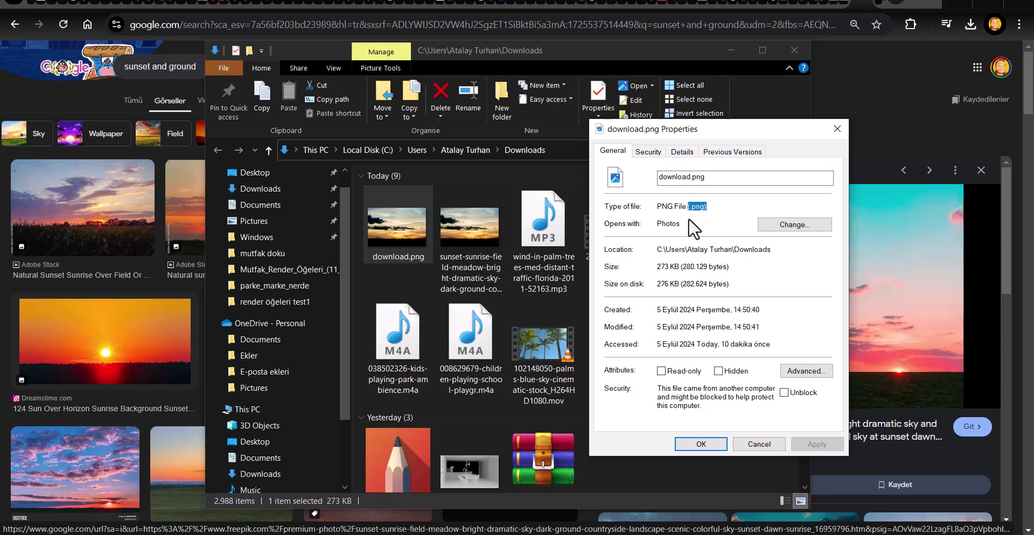
pyautogui.click(837, 129)
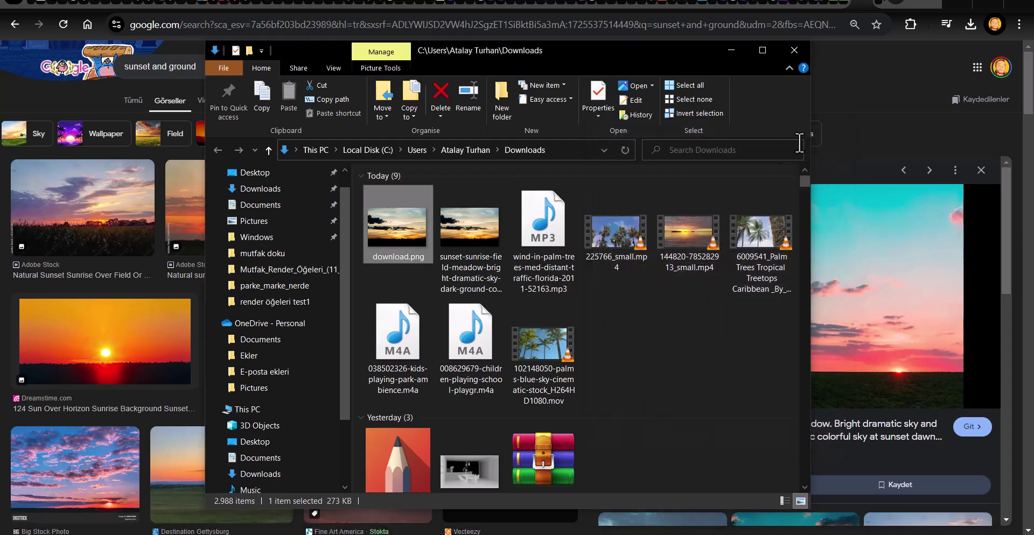
pyautogui.click(800, 50)
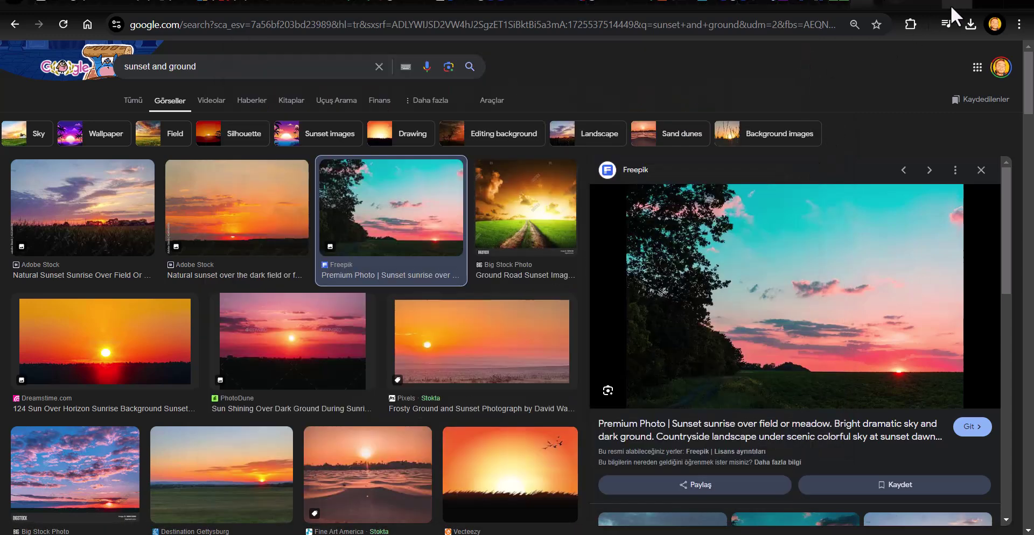
# Step: Open Chrome's extension management page and locate the Save image as Type extension
pyautogui.click(1019, 24)
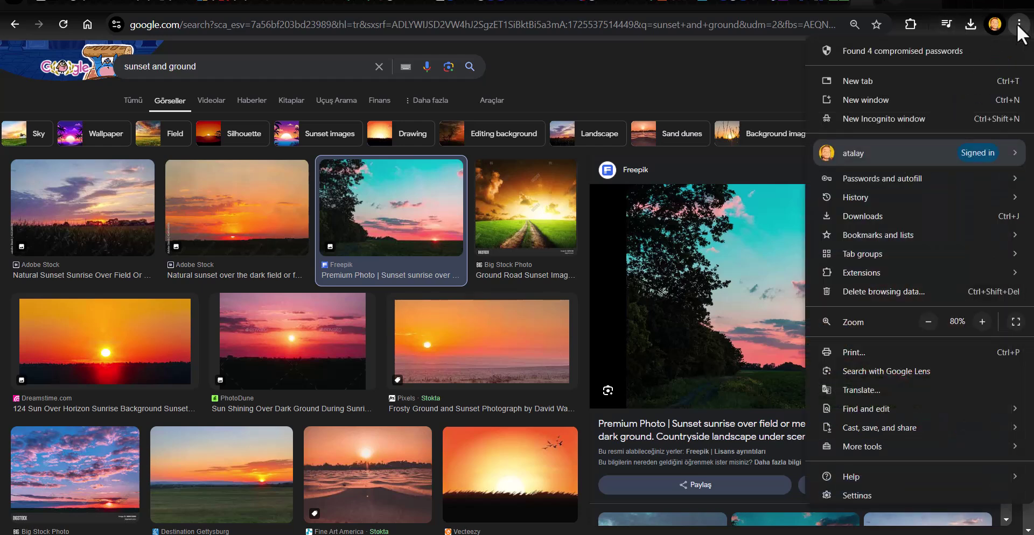
pyautogui.moveTo(843, 275)
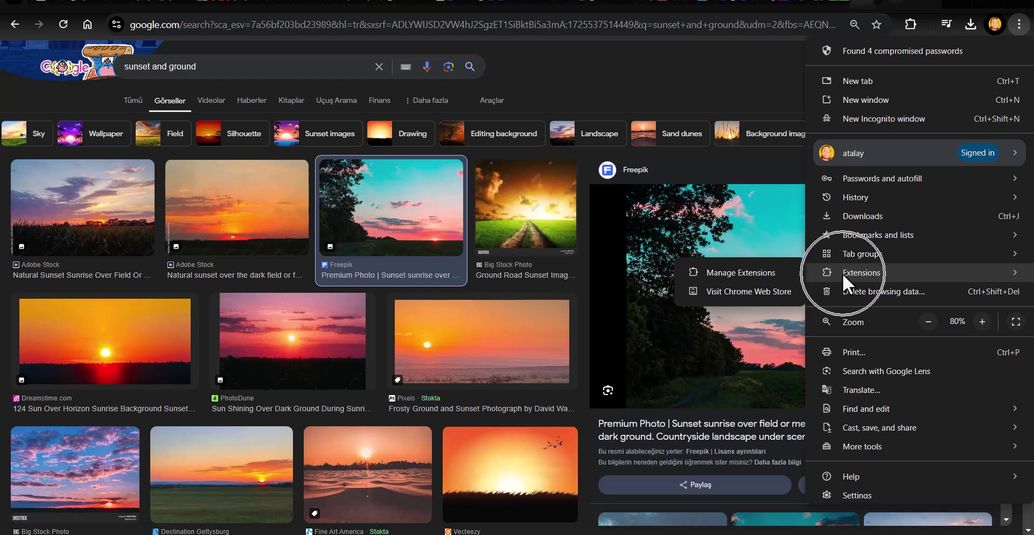
pyautogui.click(761, 274)
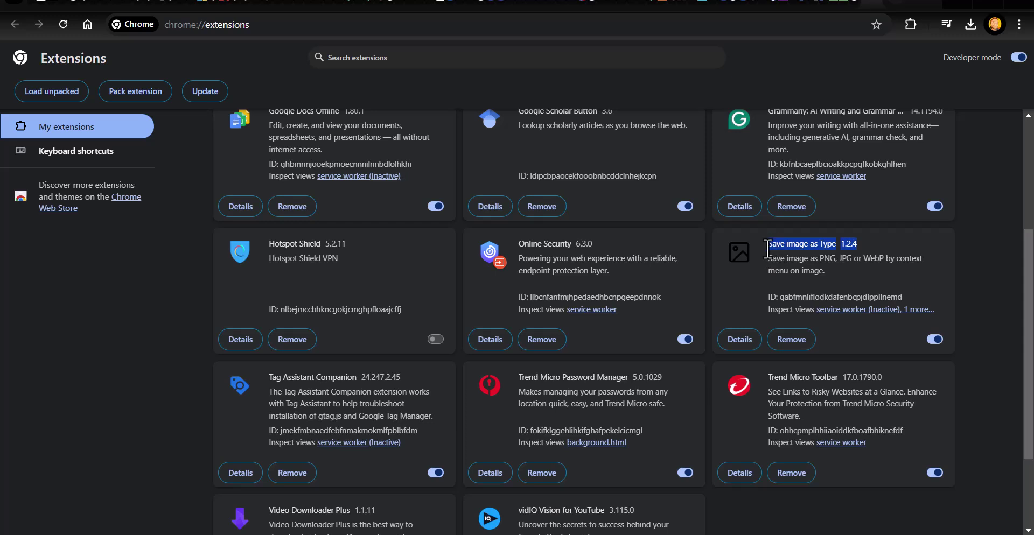
# Step: Highlight the name and version of the Save image as Type extension, and return to the Google image results for sunset and ground
pyautogui.click(771, 253)
pyautogui.moveTo(768, 246); pyautogui.dragTo(860, 246)
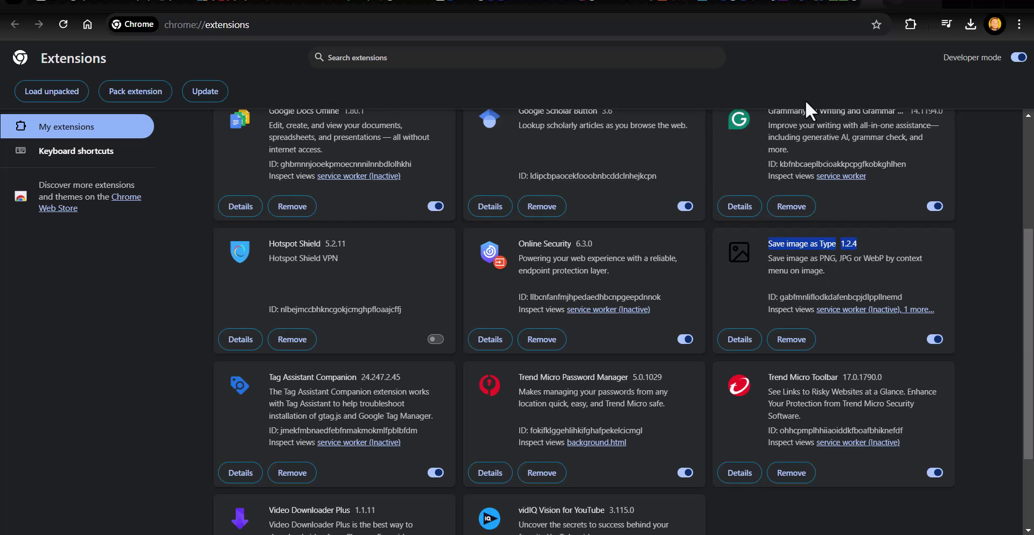
pyautogui.click(860, 4)
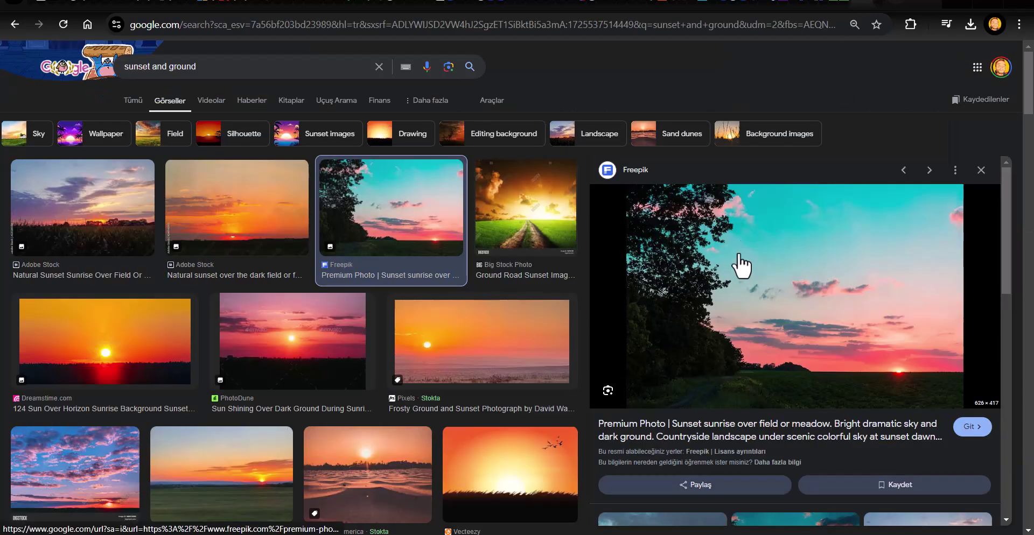
# Step: Check which file types the regular image save offers for the Freepik sunset picture, and cancel the save
pyautogui.rightClick(747, 235)
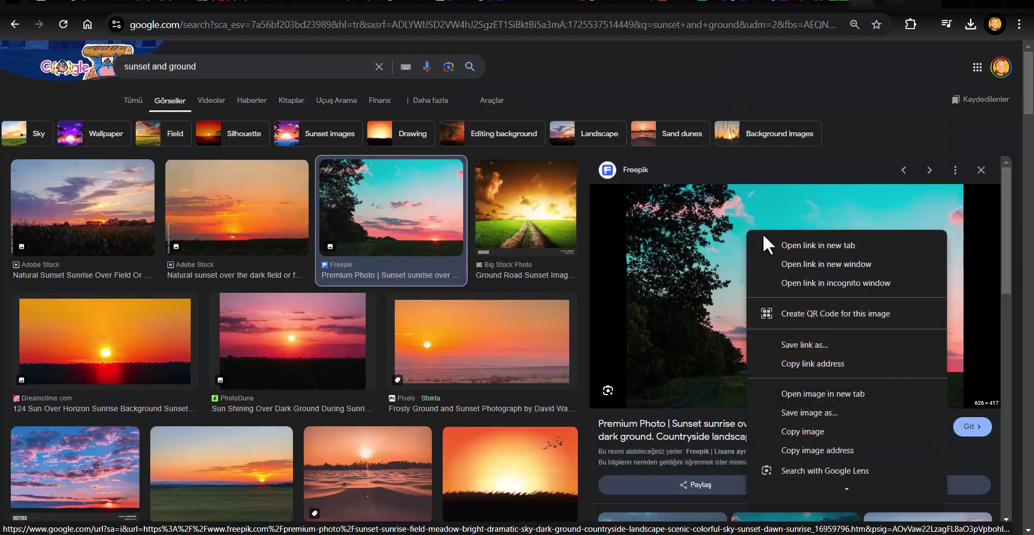
pyautogui.click(806, 413)
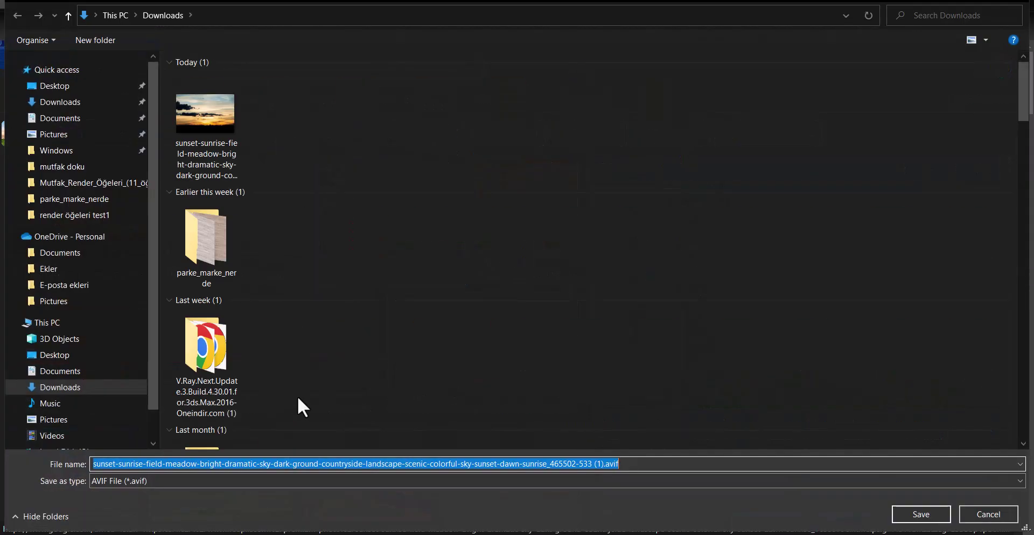
pyautogui.click(175, 481)
pyautogui.click(176, 484)
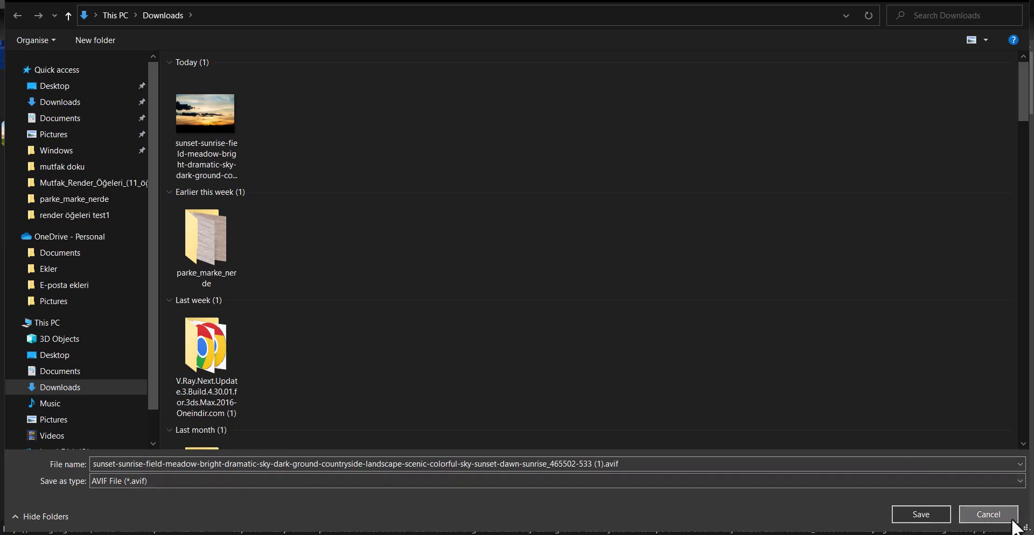
pyautogui.click(1002, 515)
# Step: Save the Freepik sunset picture as PNG in Downloads through Save image as Type, and show the saved file in its folder
pyautogui.rightClick(718, 237)
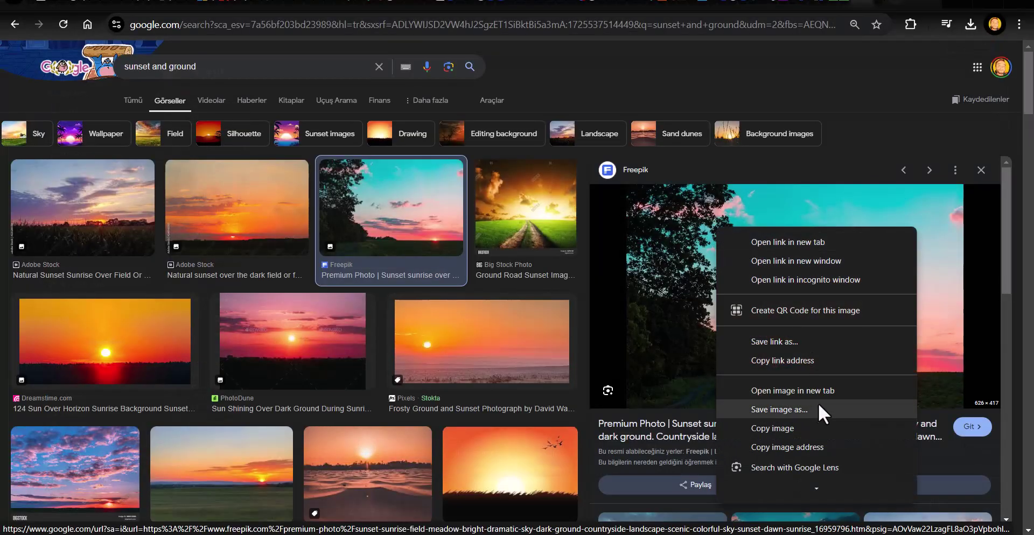
pyautogui.scroll(-2, 815, 422)
pyautogui.scroll(-1, 815, 422)
pyautogui.moveTo(798, 403)
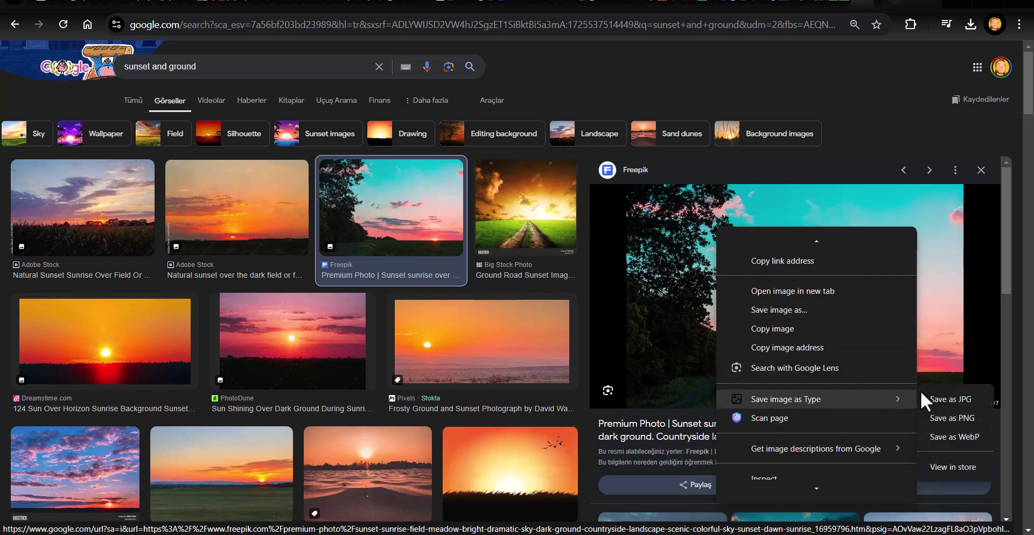
pyautogui.click(965, 418)
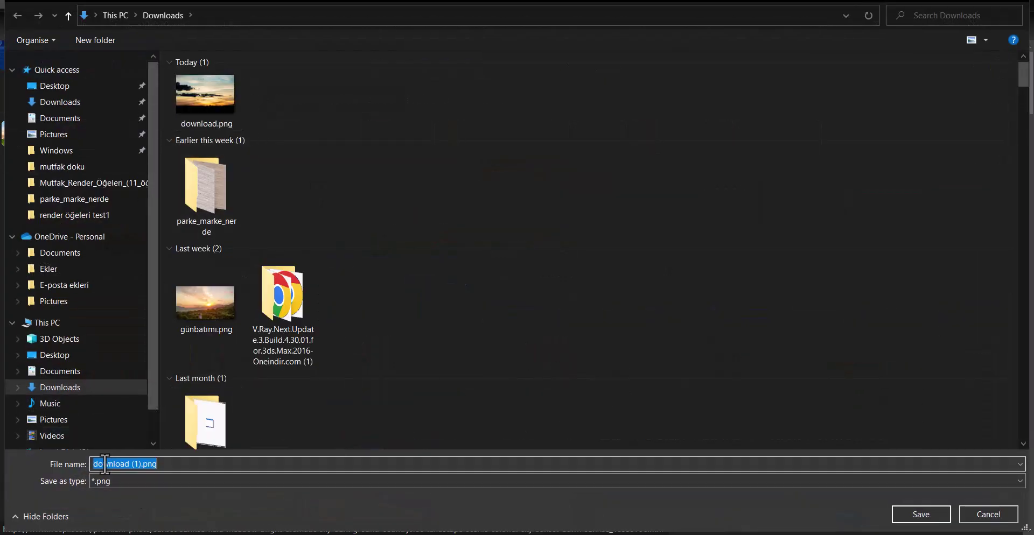
pyautogui.click(895, 509)
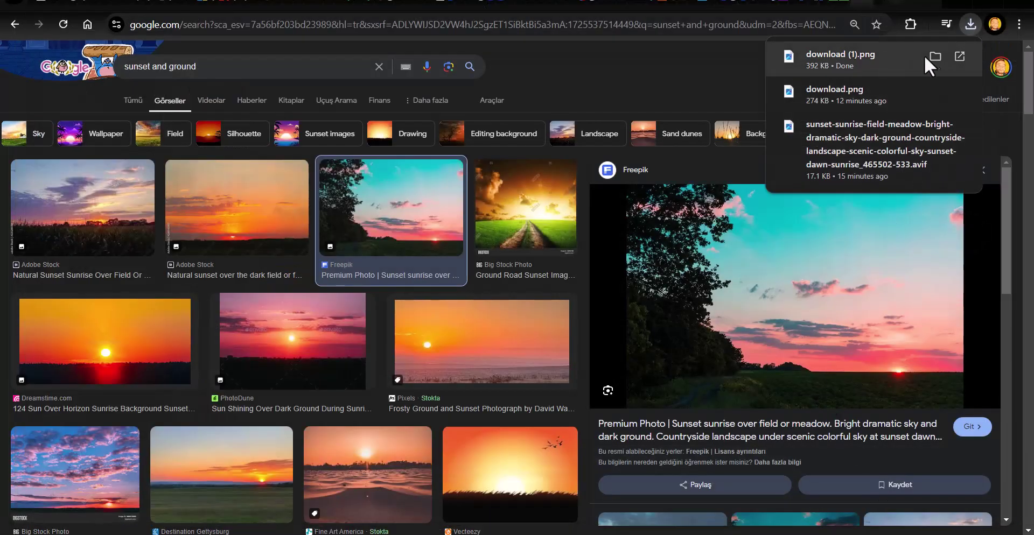
pyautogui.click(935, 56)
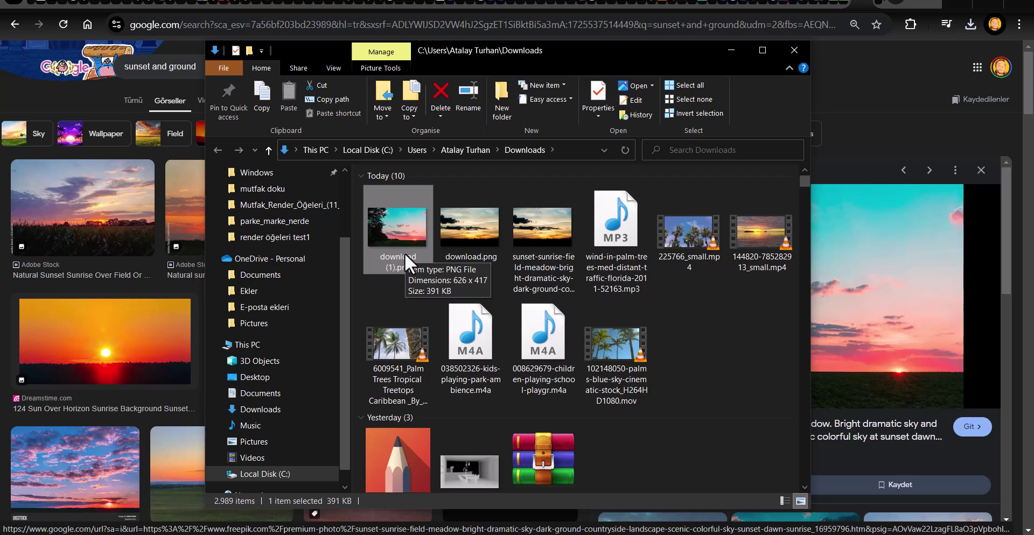
# Step: Switch to 3ds Max, dismiss the save warning and replace the manzara light material's bitmap with download (1).png, listing All Files in Downloads
pyautogui.click(730, 50)
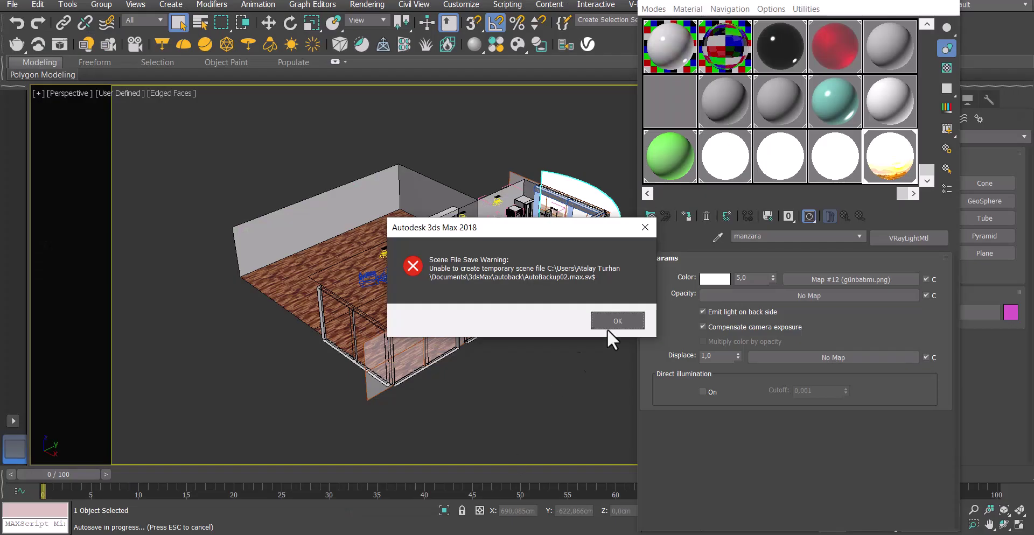
pyautogui.click(607, 323)
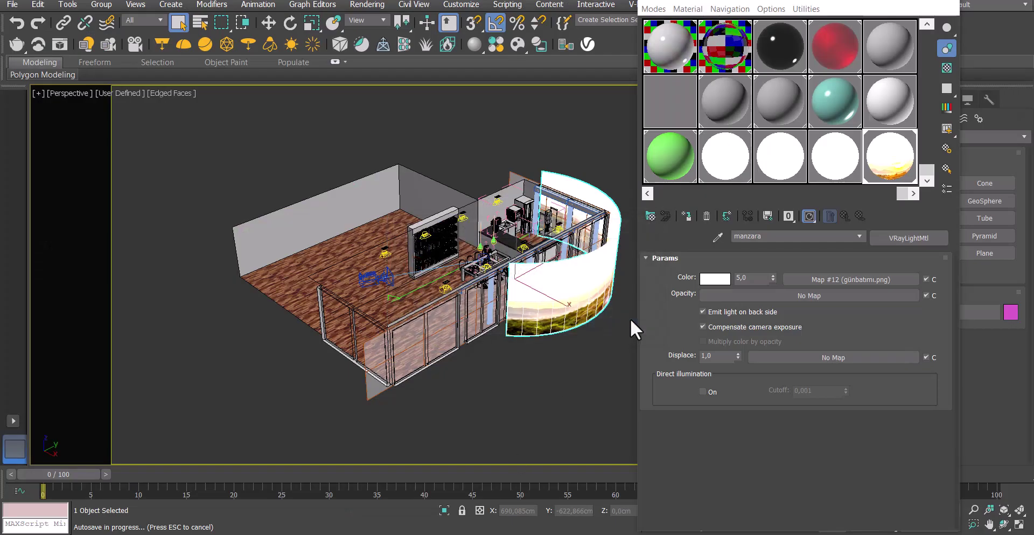
pyautogui.click(867, 278)
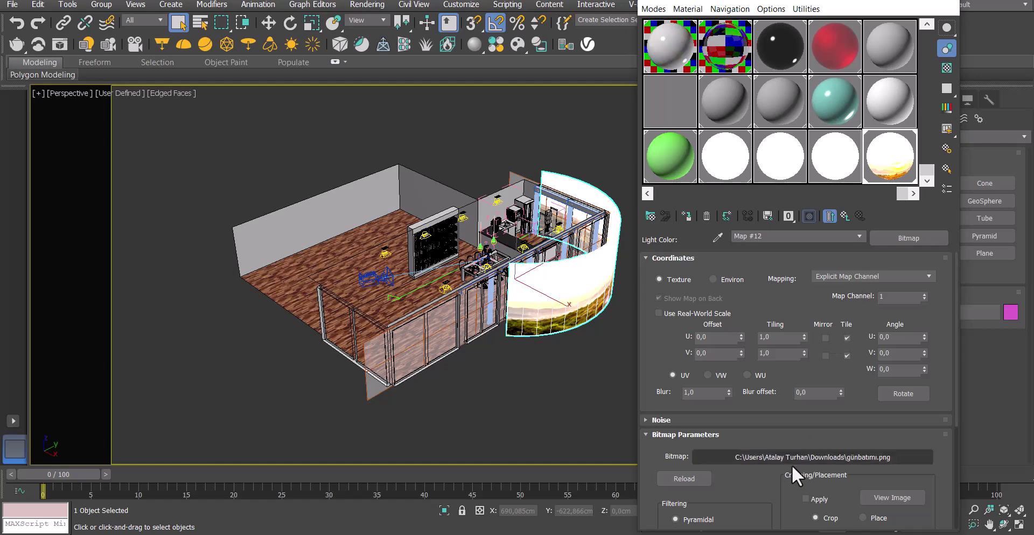
pyautogui.click(754, 458)
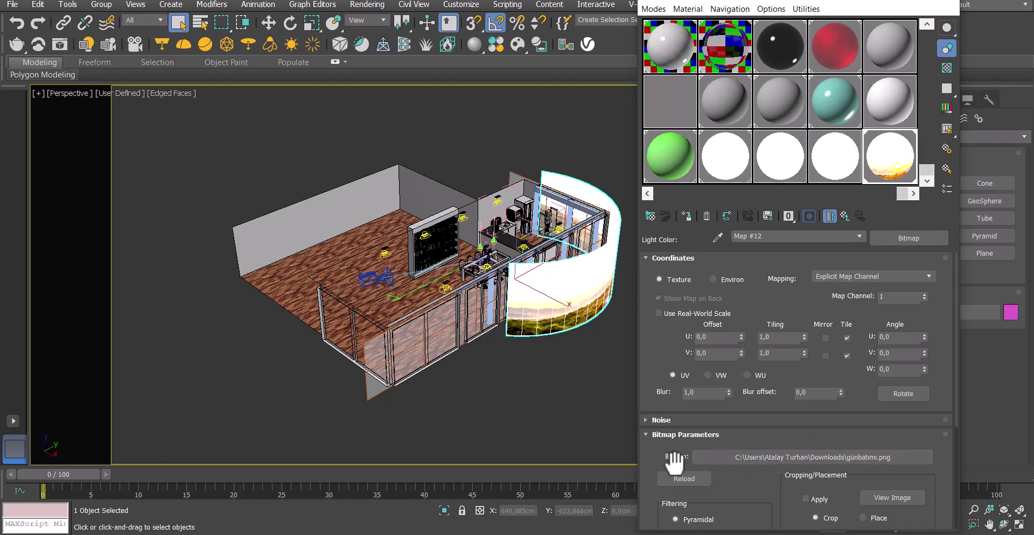
pyautogui.click(758, 457)
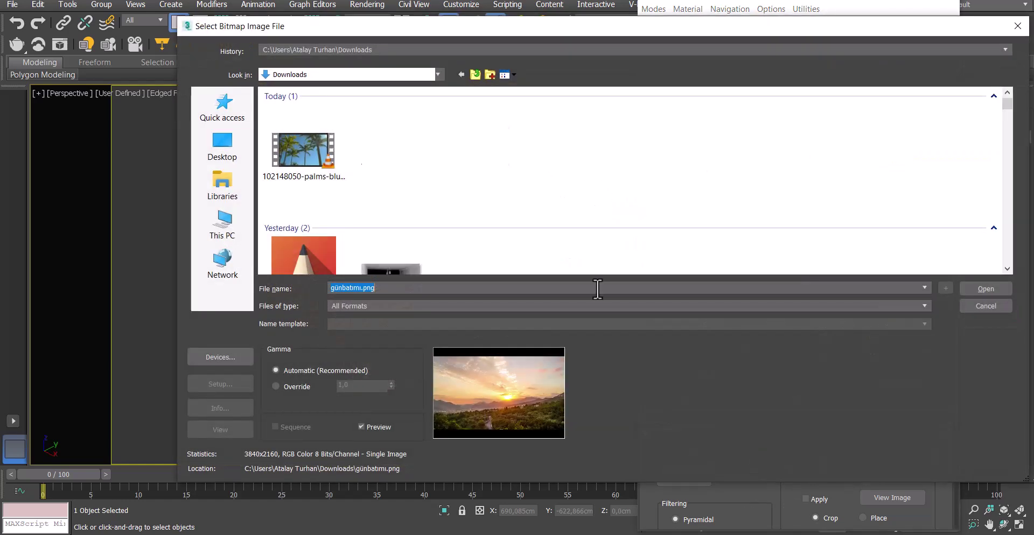
pyautogui.click(393, 306)
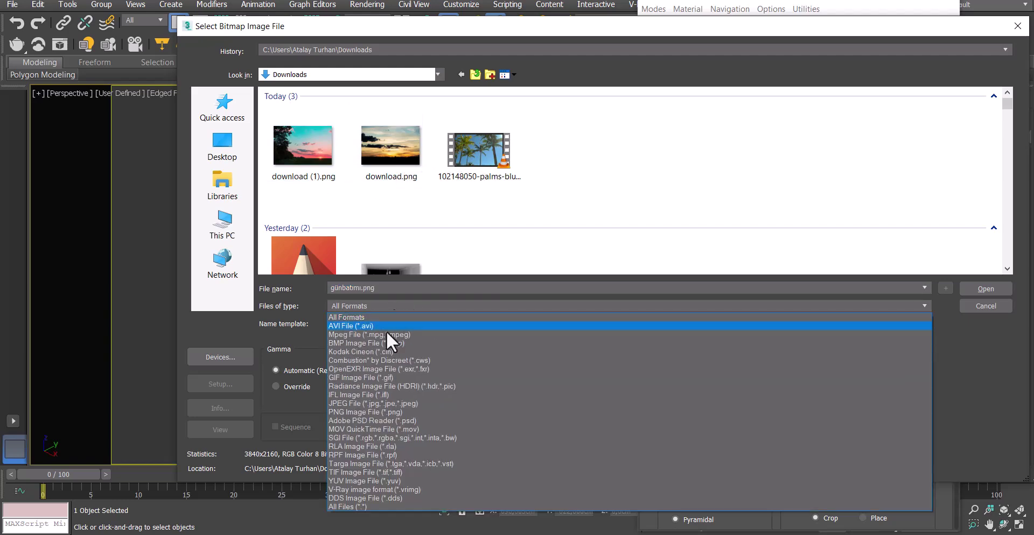
pyautogui.click(377, 506)
pyautogui.click(302, 144)
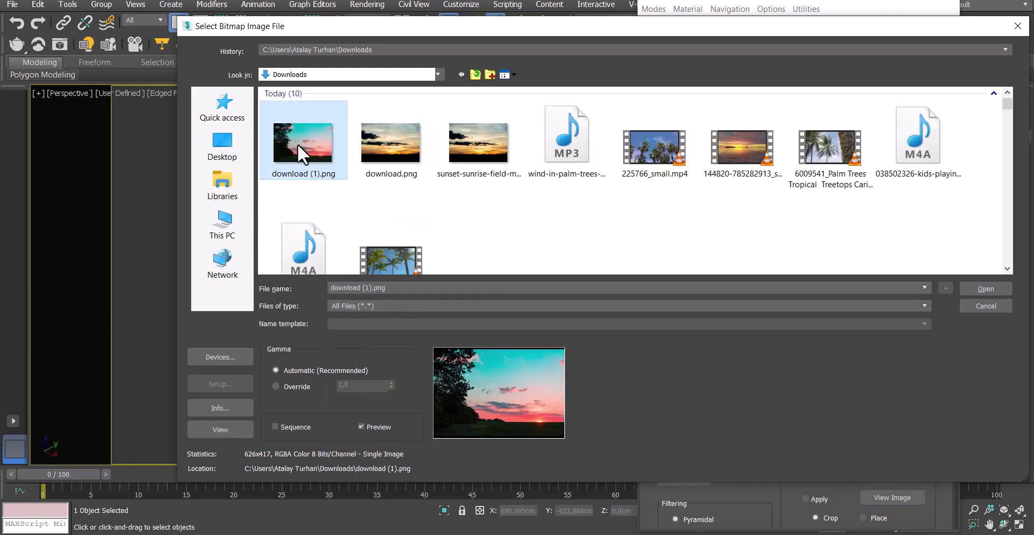
pyautogui.scroll(-5, 324, 167)
pyautogui.scroll(5, 324, 167)
pyautogui.doubleClick(316, 141)
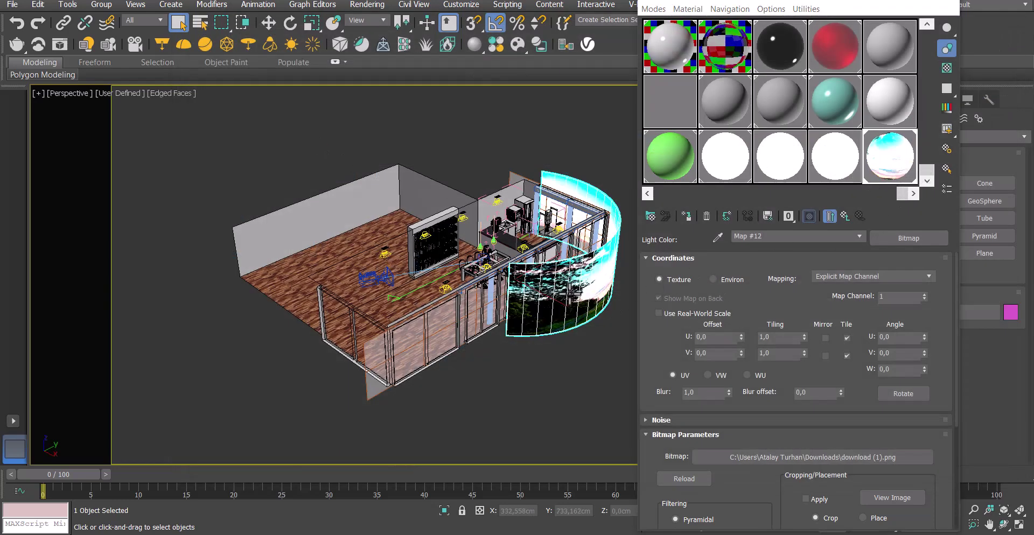
pyautogui.keyDown('alt'); pyautogui.moveTo(571, 280); pyautogui.dragTo(513, 304, button='middle'); pyautogui.keyUp('alt')
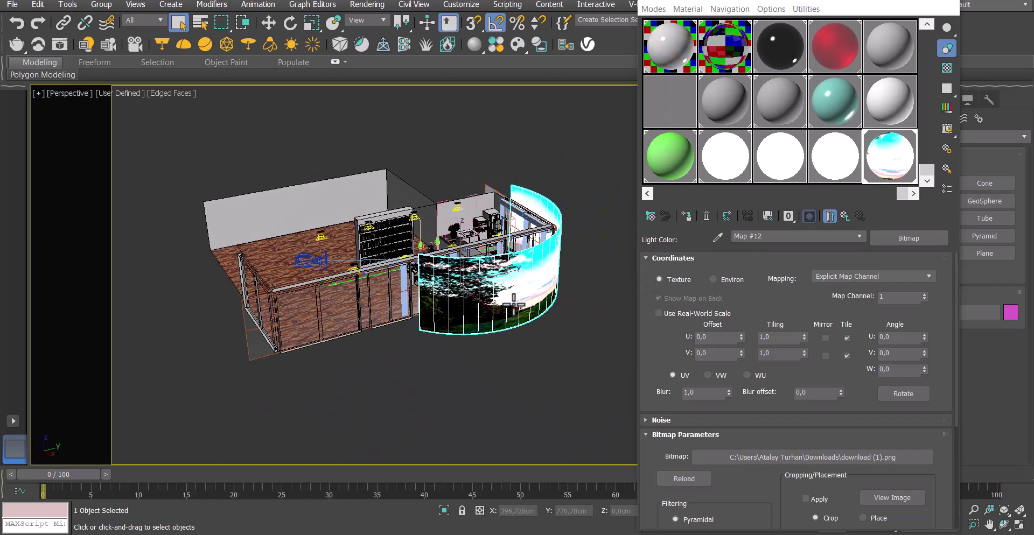